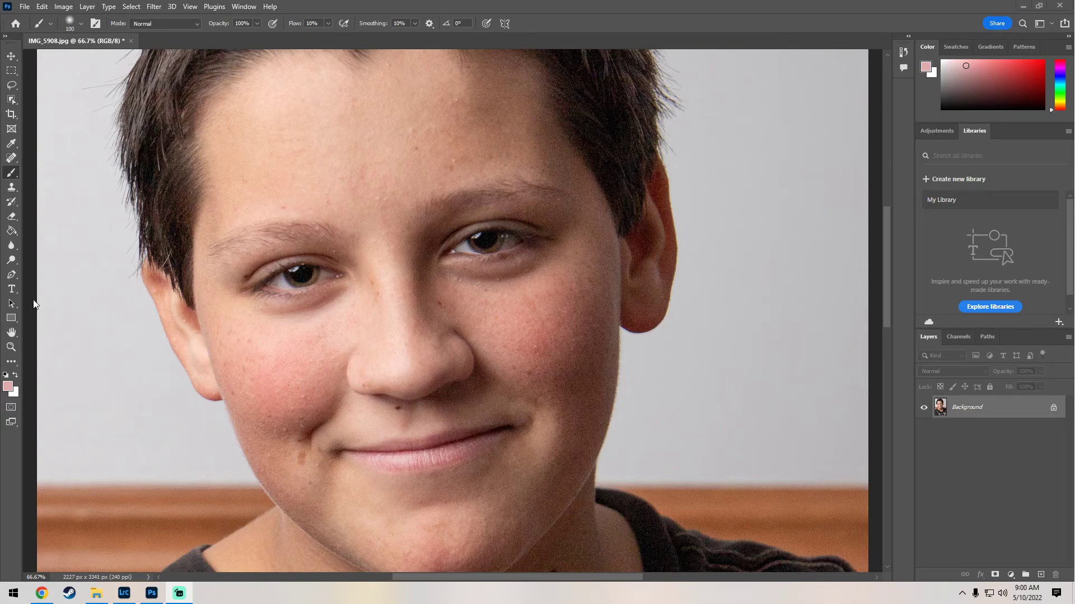
Step: Open a second window for IMG_5908.jpg
right_click(383, 255)
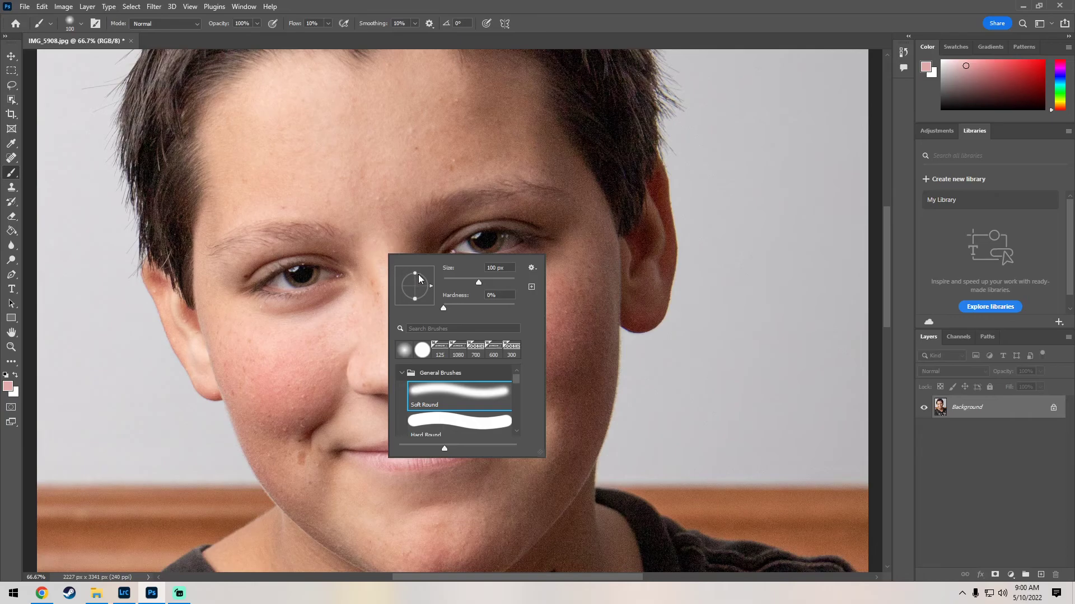
click(11, 347)
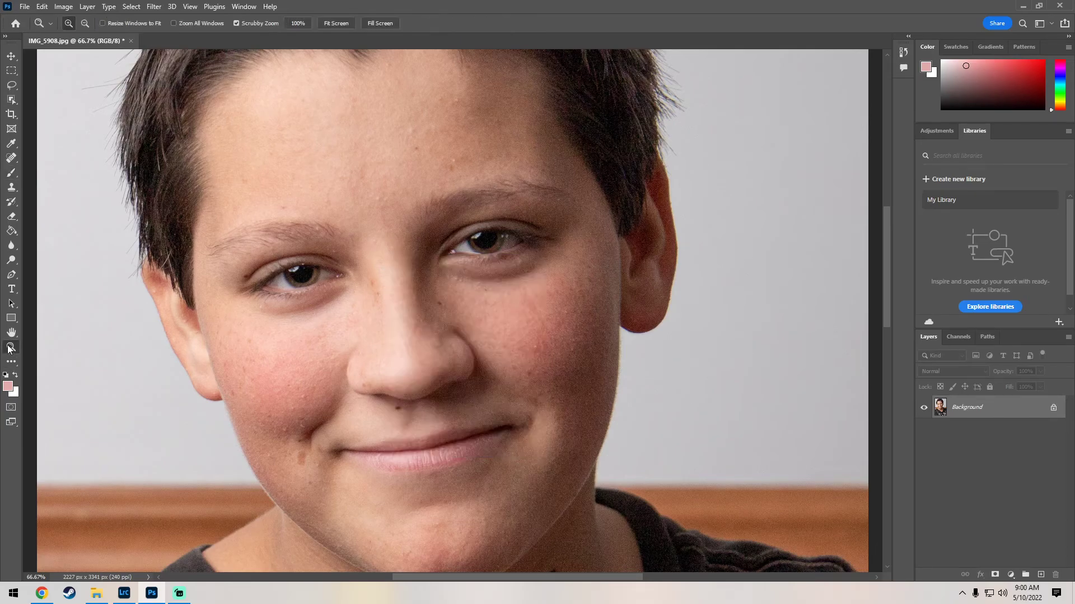
right_click(477, 192)
click(504, 202)
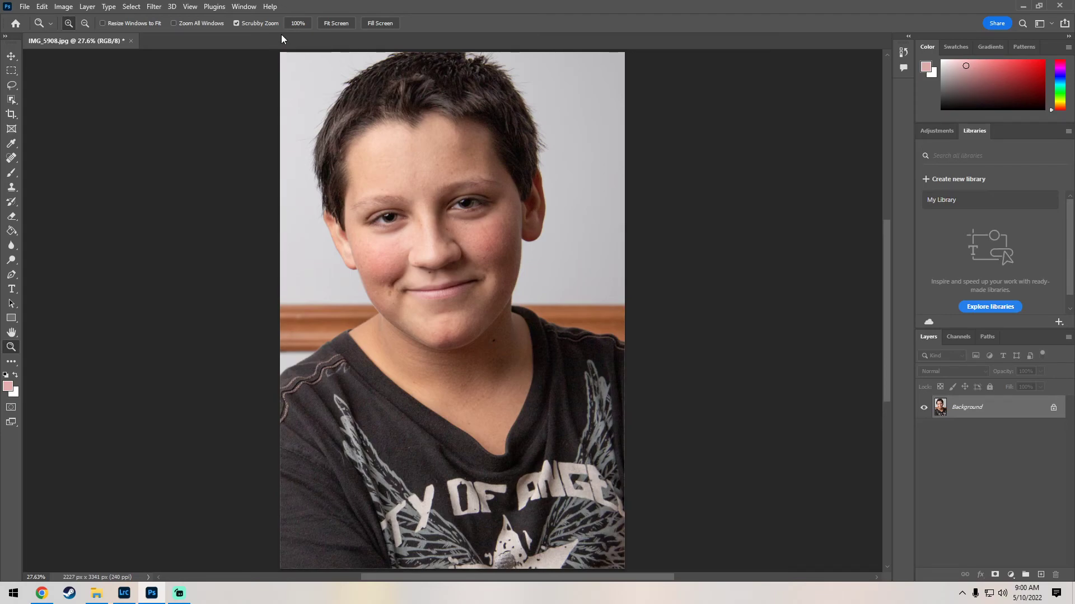
click(239, 11)
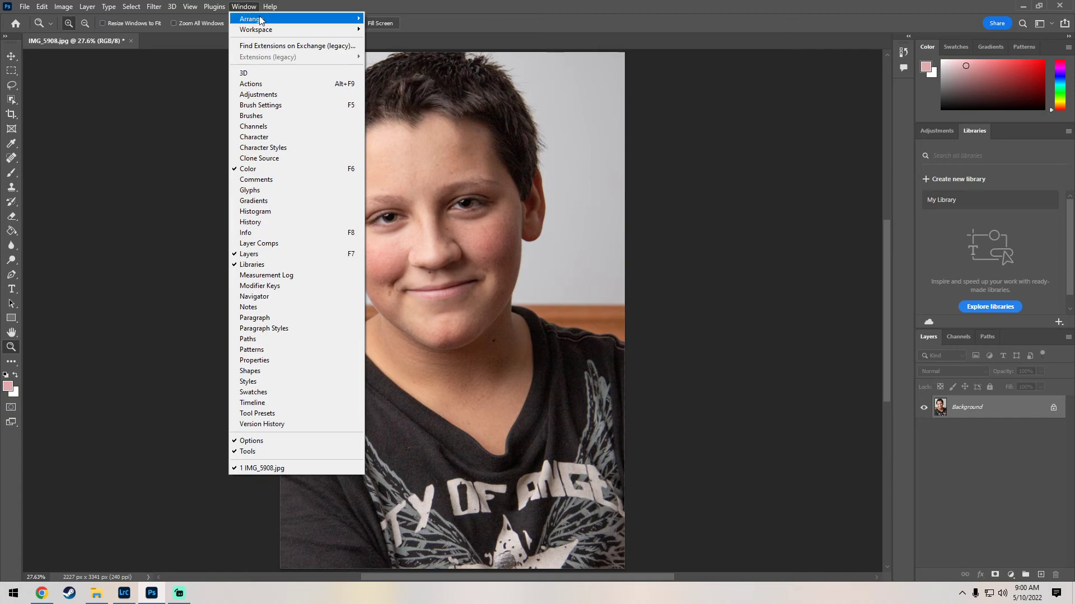
mouse_move(260, 21)
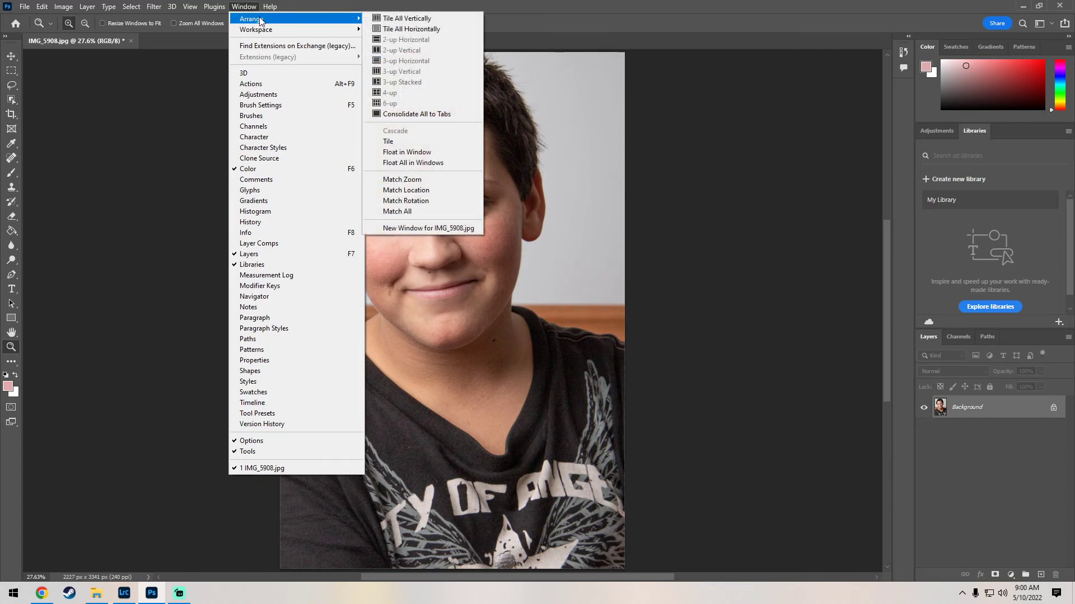
click(426, 228)
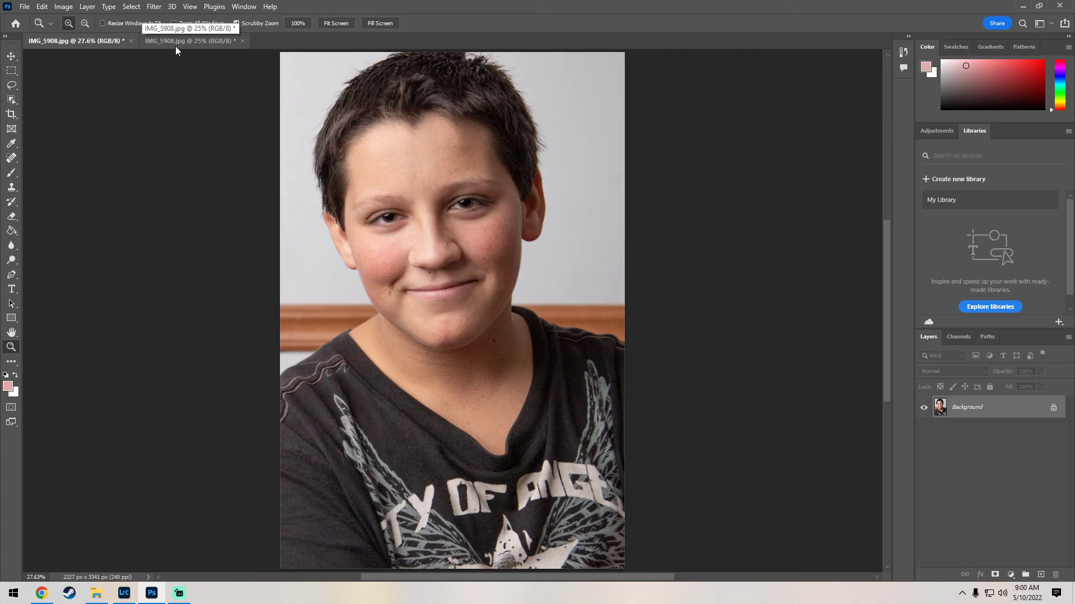
Step: Arrange the two document windows 2-up vertically
click(240, 7)
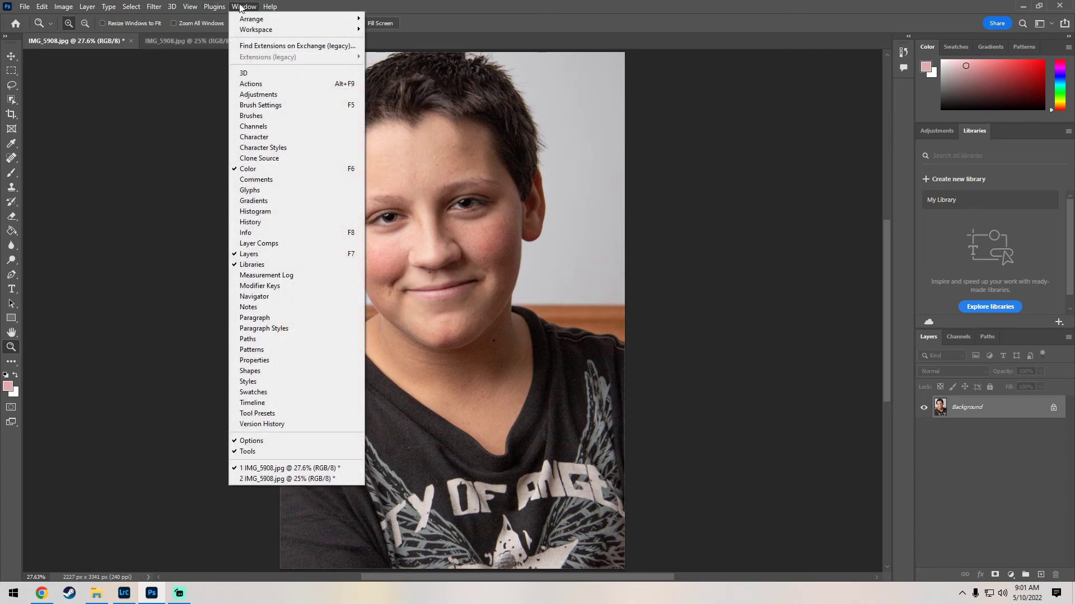
mouse_move(271, 22)
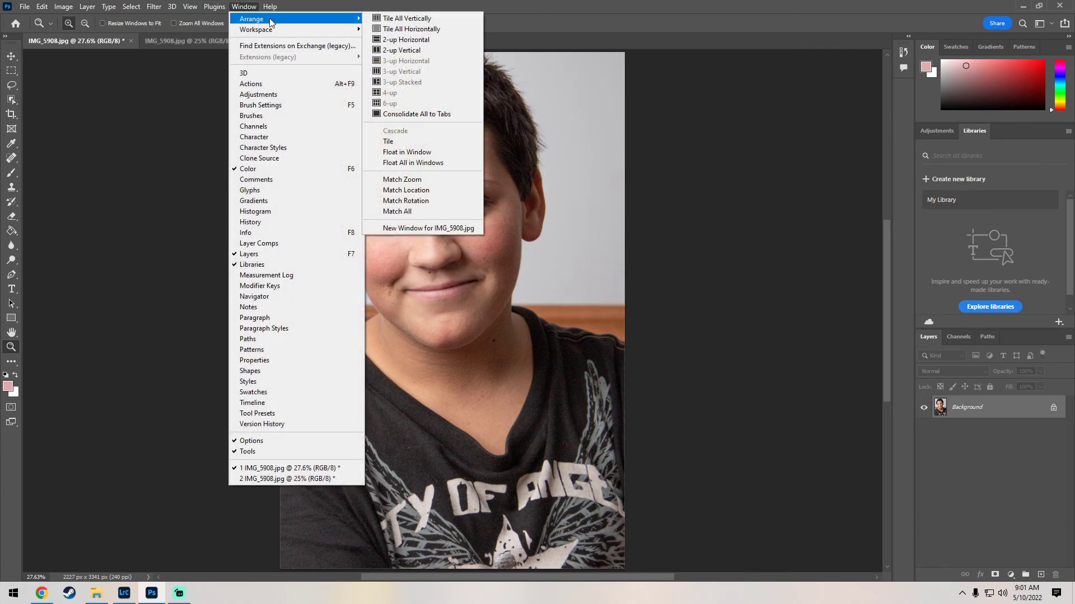
click(410, 54)
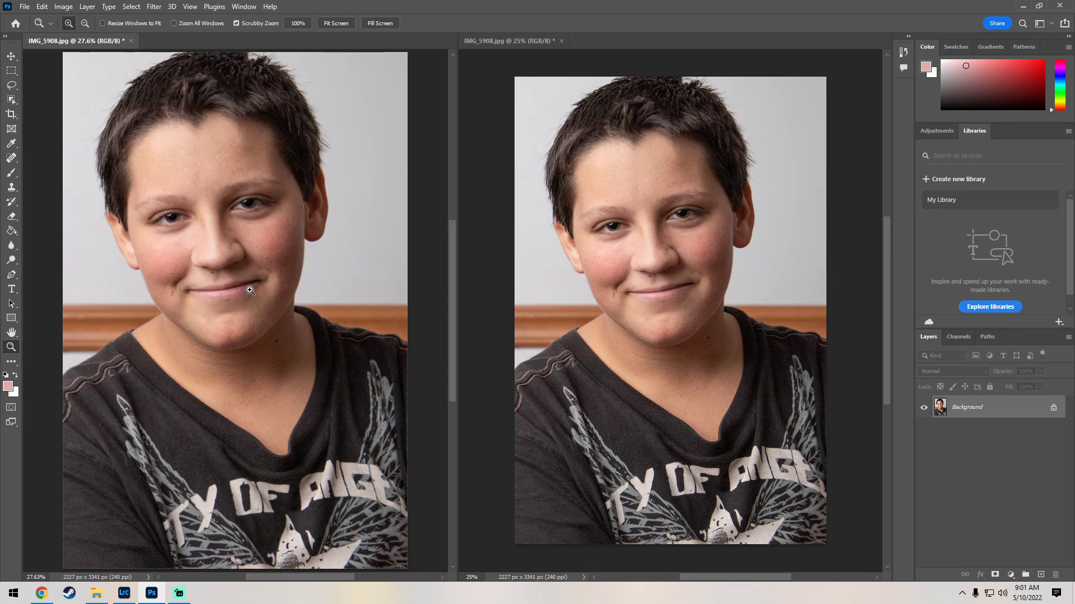
Step: Reset the colours to black and white, paint a test brush stroke on the forehead, and undo it
click(14, 375)
click(5, 375)
click(11, 173)
drag(206, 157, 212, 159)
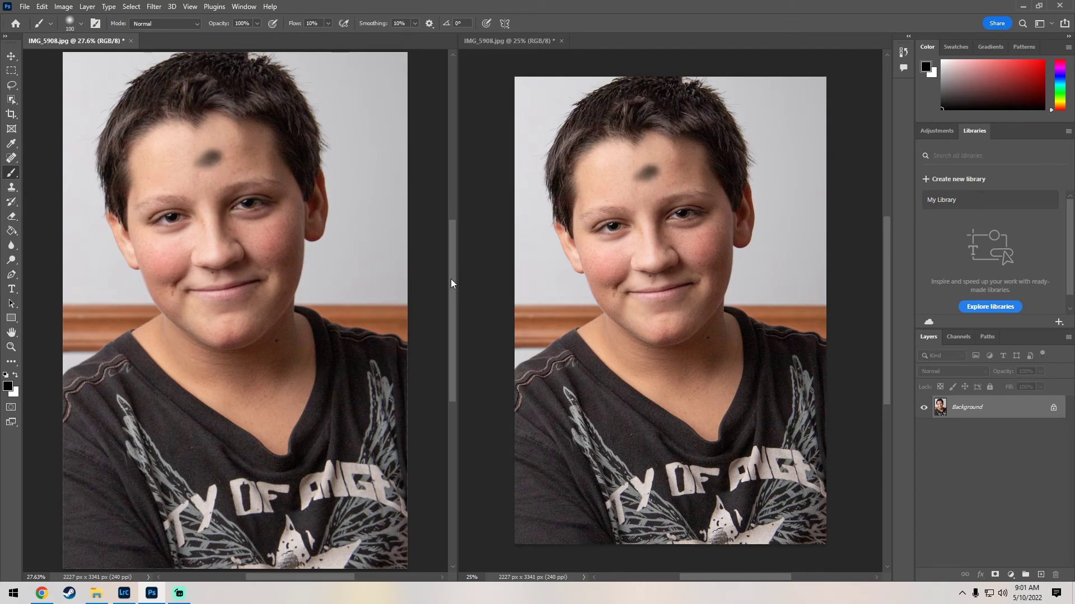
key(ctrl+z)
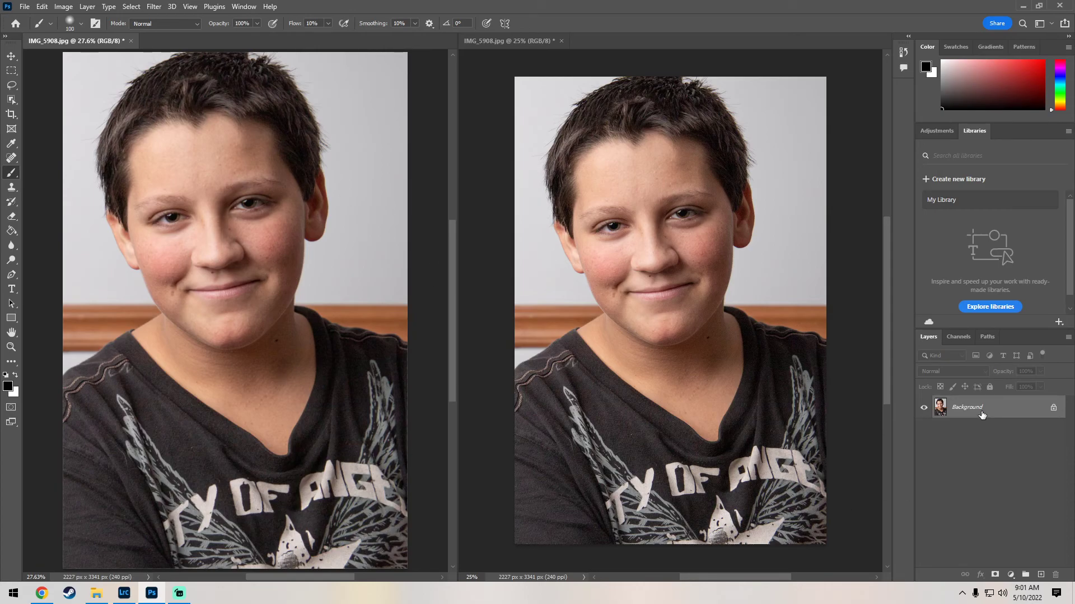
Step: Duplicate the Background layer and add a new empty layer directly above the Background
key(ctrl+j)
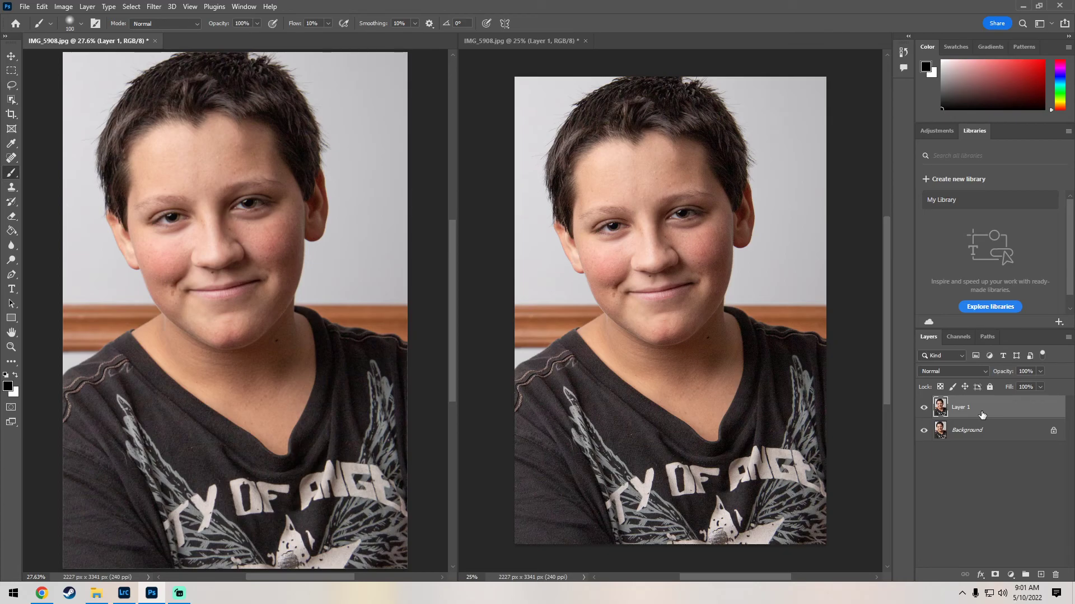
click(978, 435)
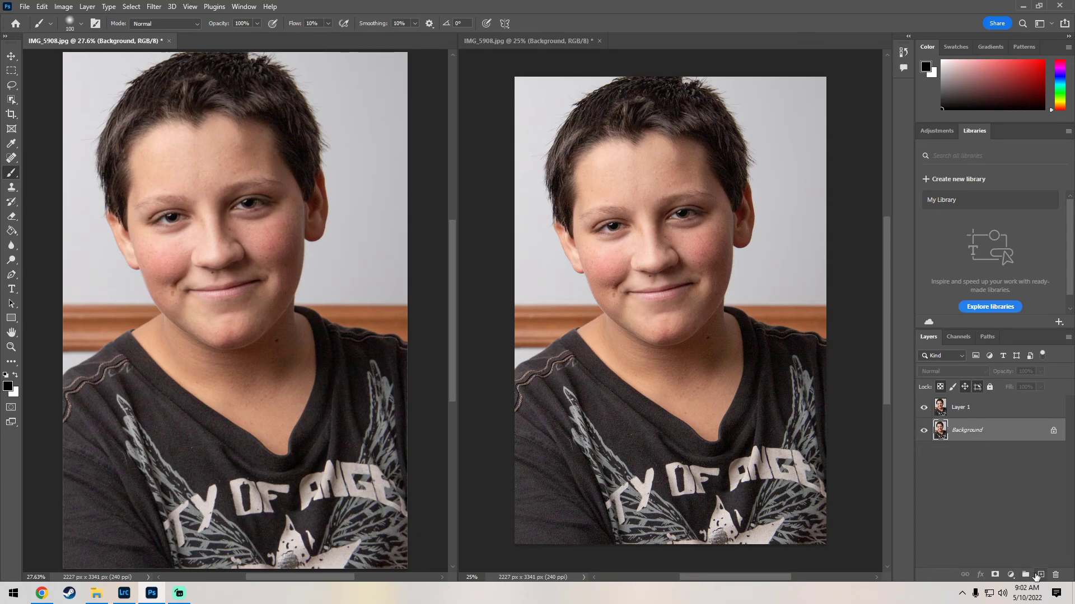
click(1040, 575)
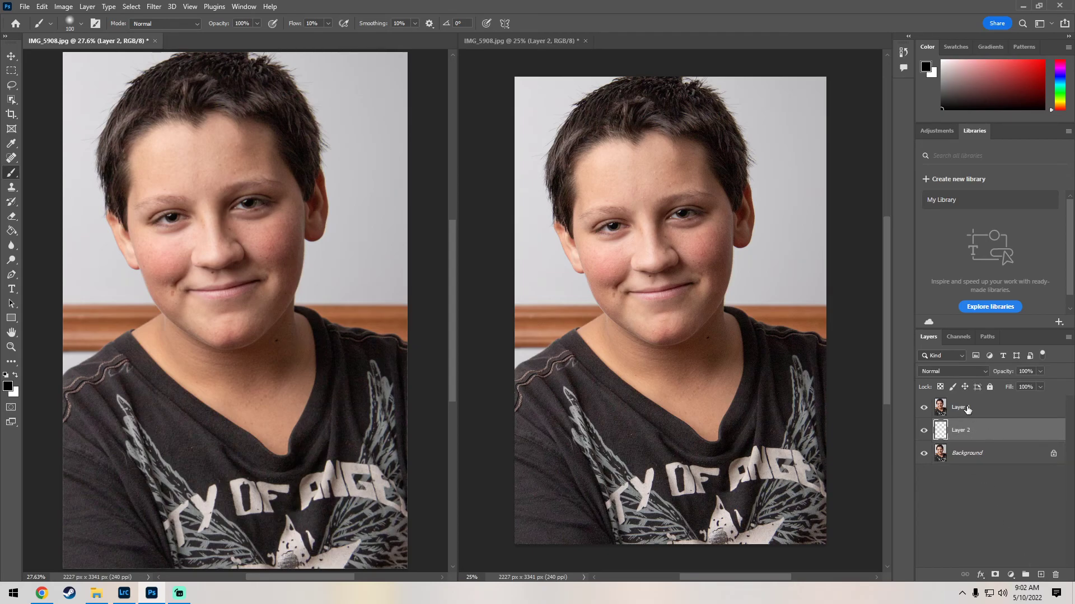
Step: Rename the duplicated top layer as HighPass
click(967, 411)
double_click(967, 410)
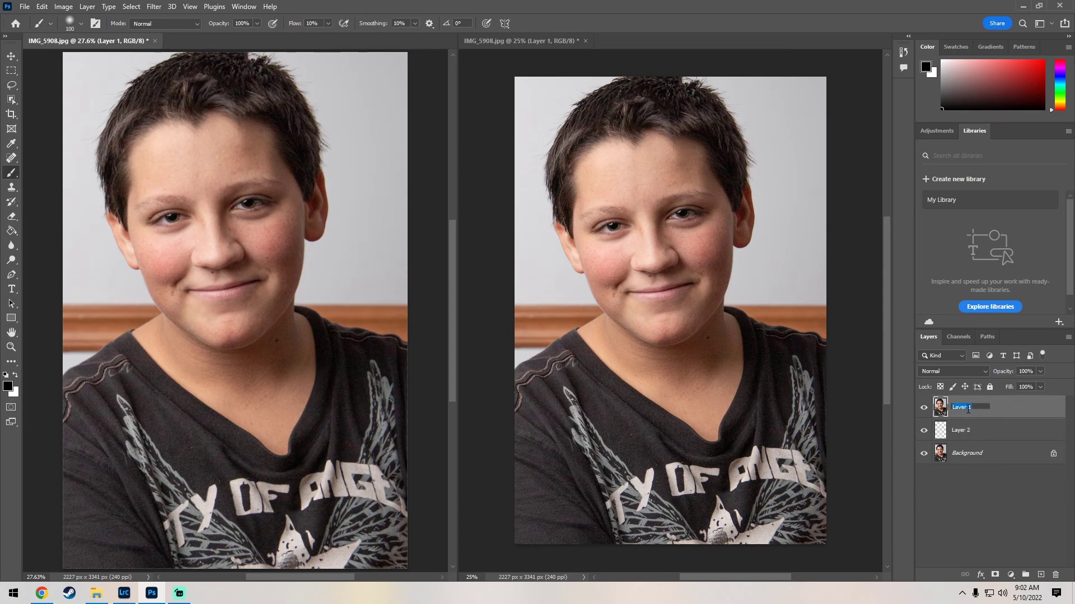
text(HighPass)
click(951, 516)
Step: Convert the HighPass layer for smart filters
click(943, 410)
click(157, 8)
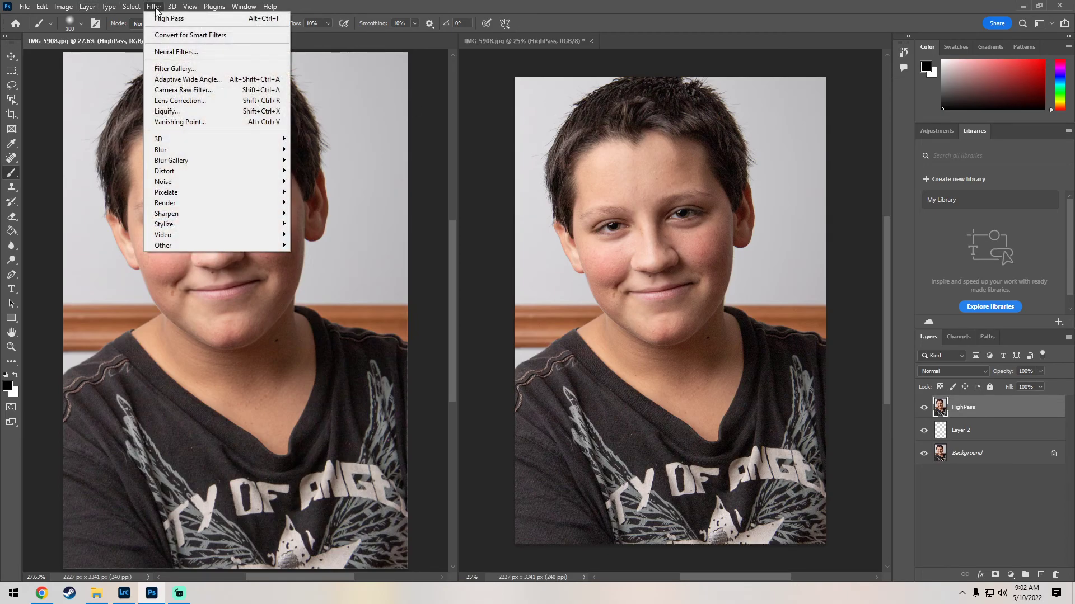
click(185, 37)
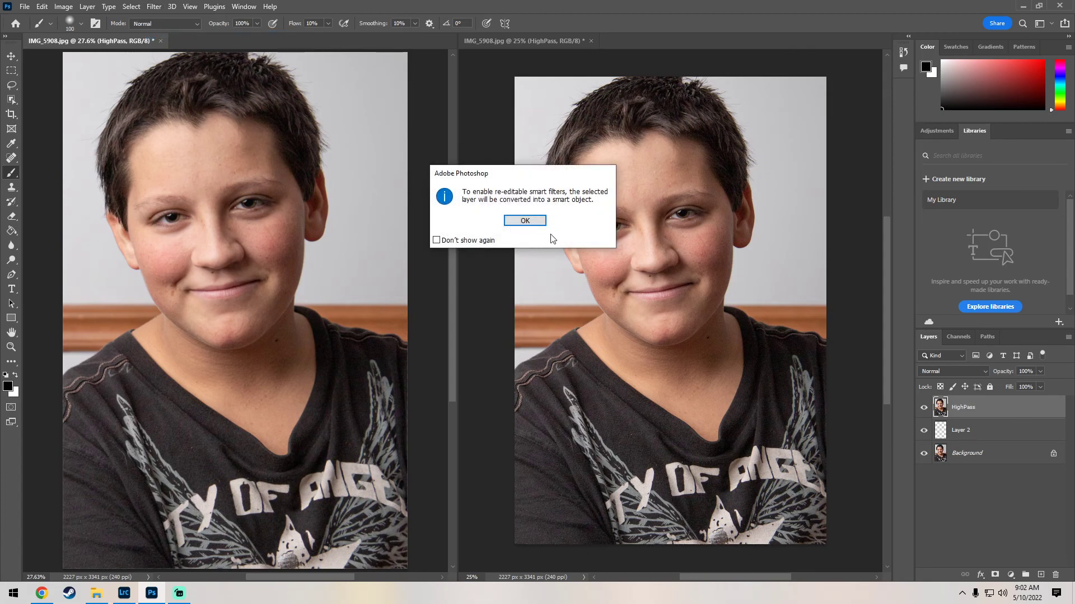
click(525, 221)
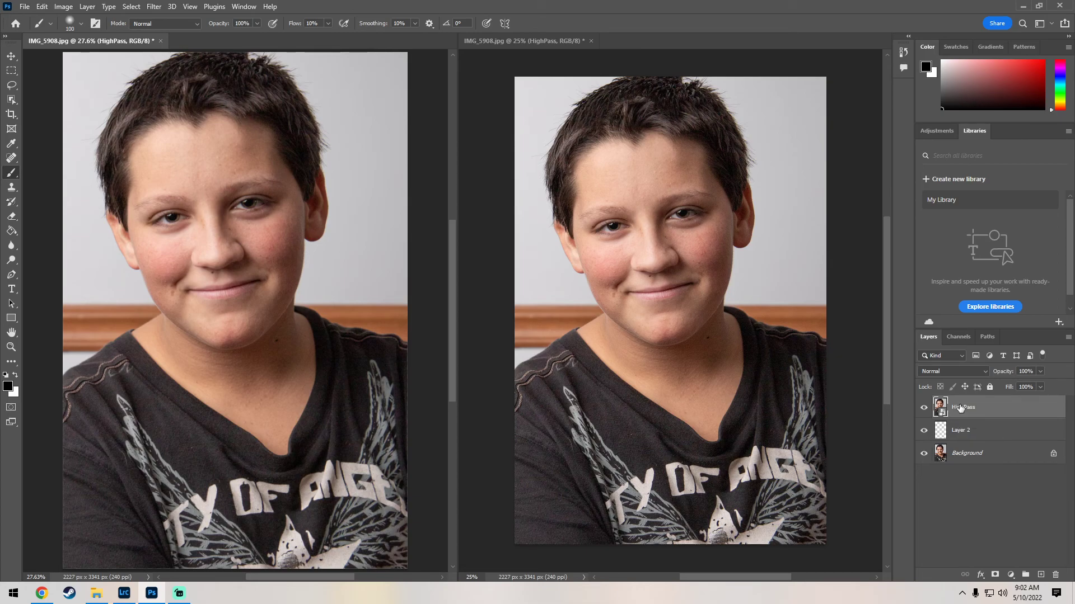
Step: Apply a low-radius High Pass filter to the HighPass layer and set its blend mode to Overlay
click(154, 7)
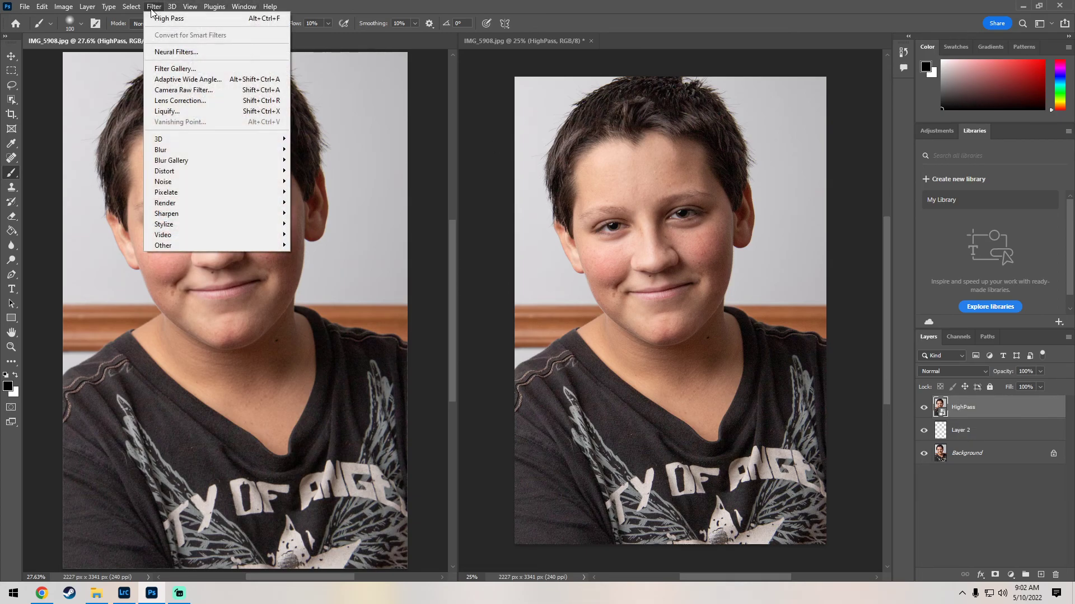
mouse_move(232, 246)
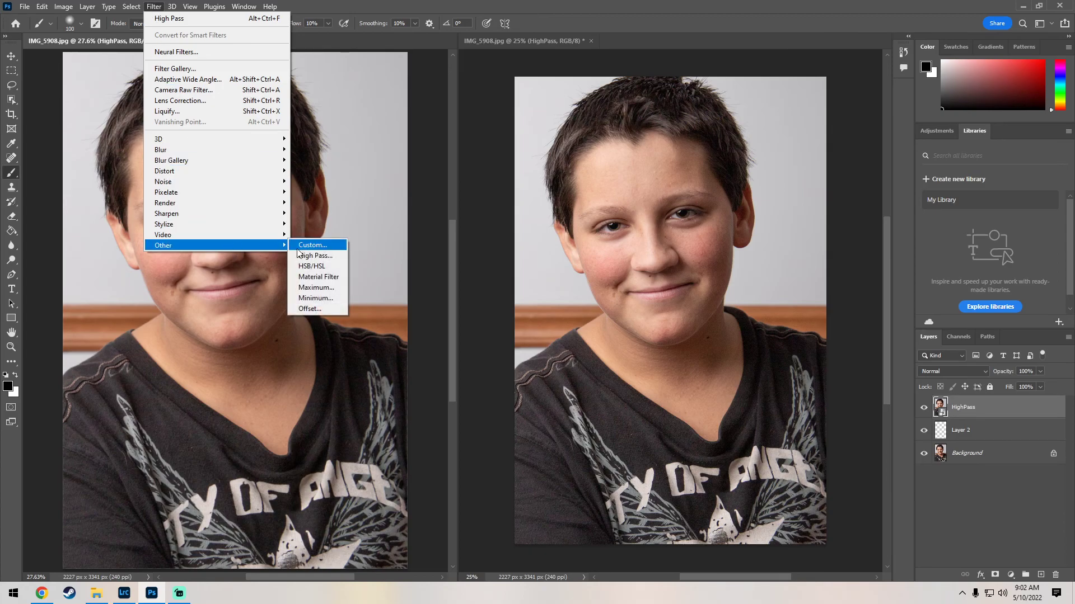
click(326, 261)
drag(731, 153, 425, 244)
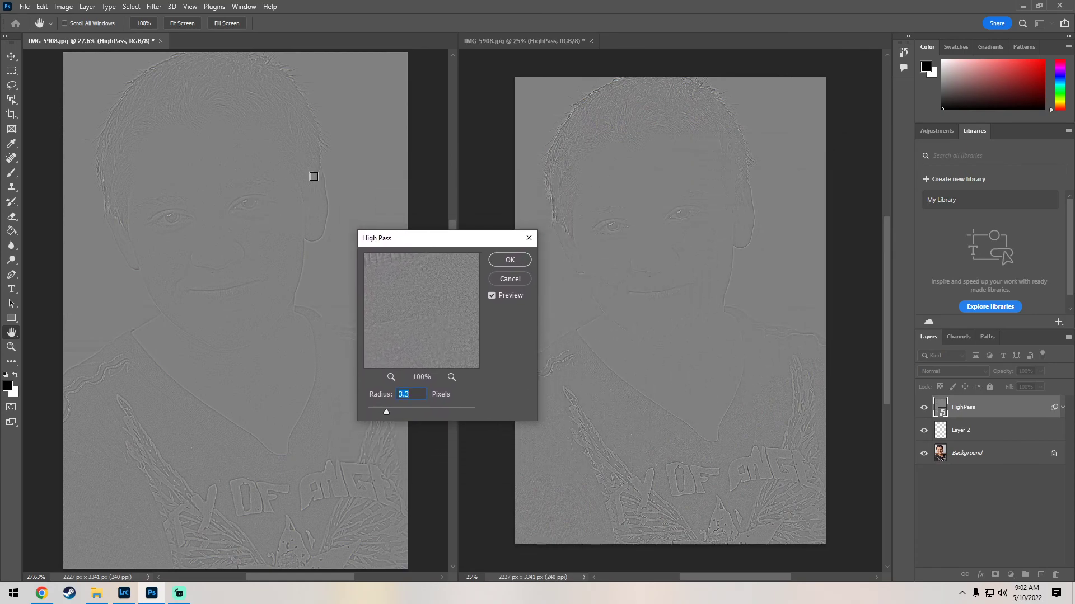
click(253, 218)
click(390, 378)
drag(385, 414, 366, 414)
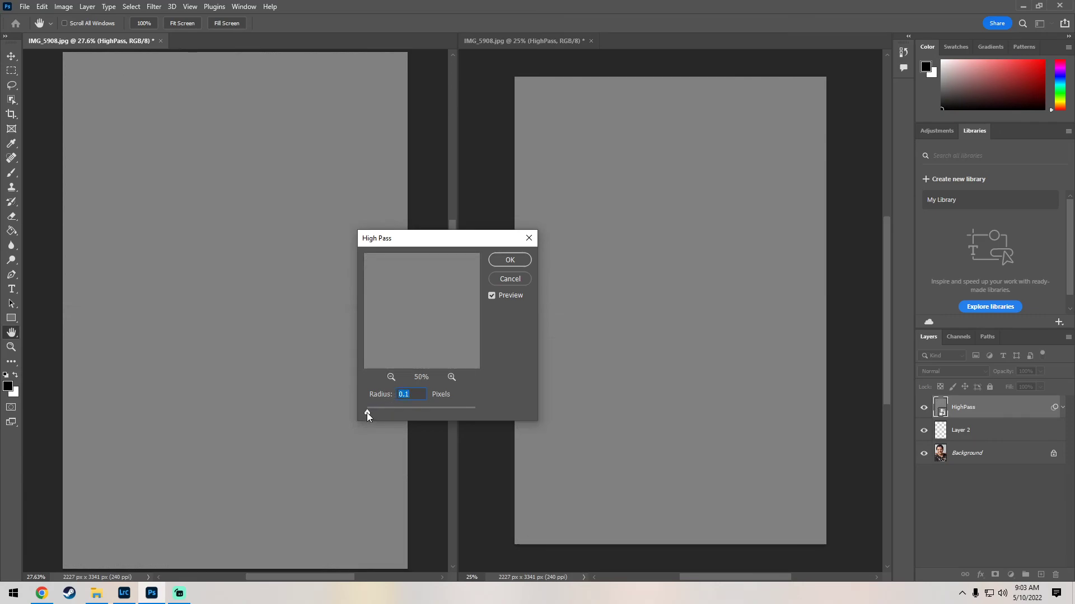
drag(368, 412, 378, 412)
click(512, 261)
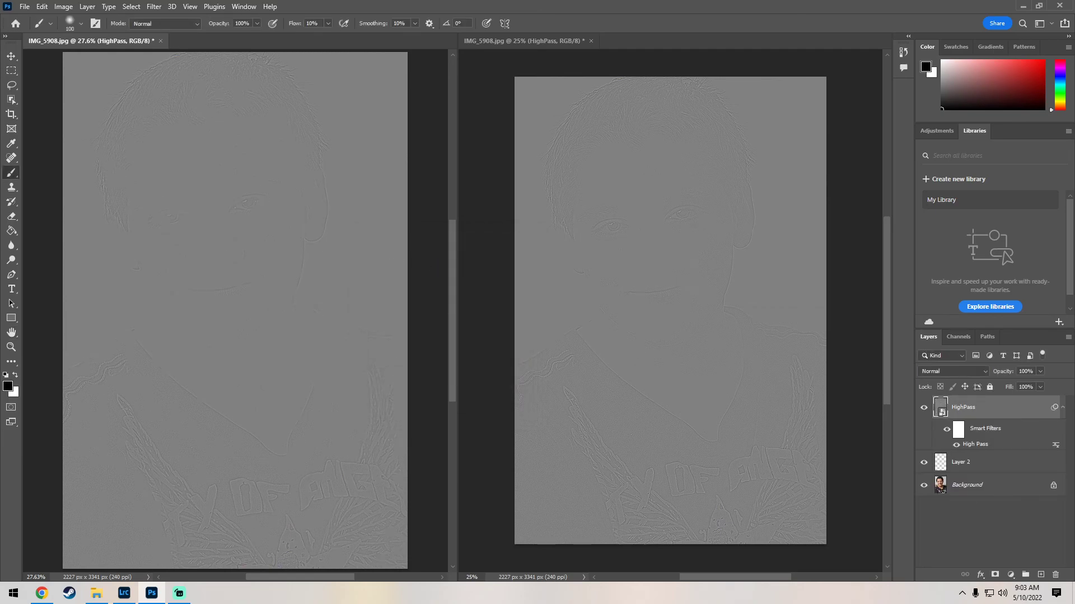
click(982, 372)
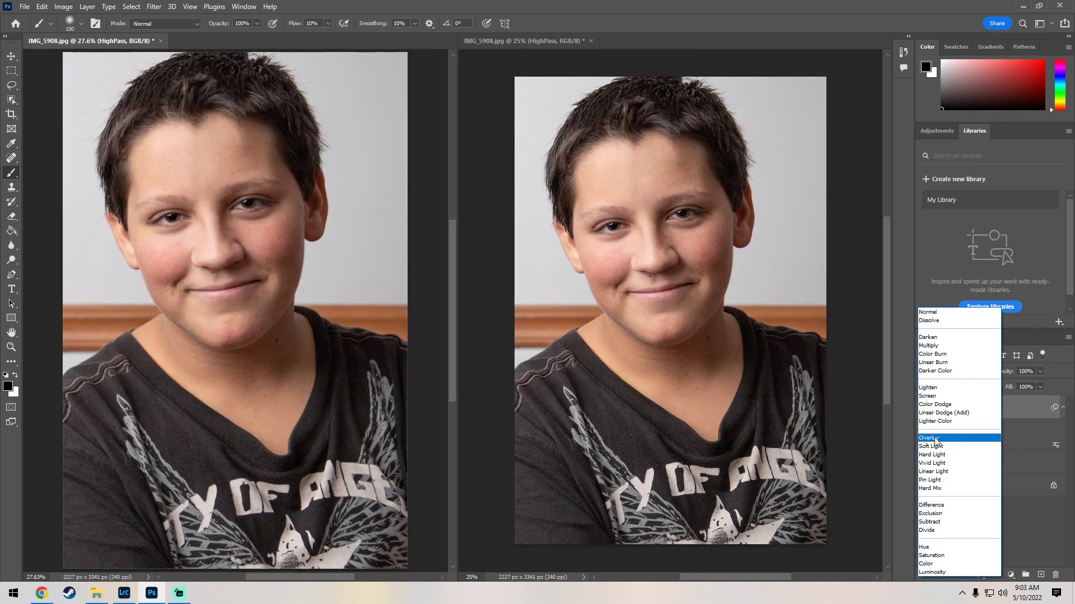
click(934, 440)
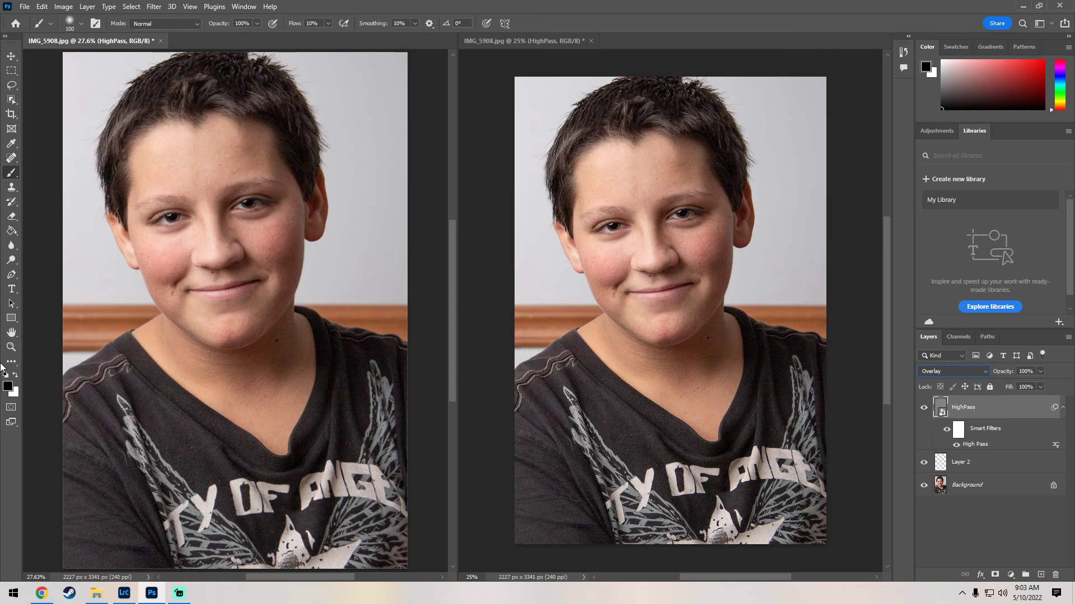
Step: Select Layer 2 and sample a skin tone from the cheek with the Eyedropper set to Current & Below
click(11, 347)
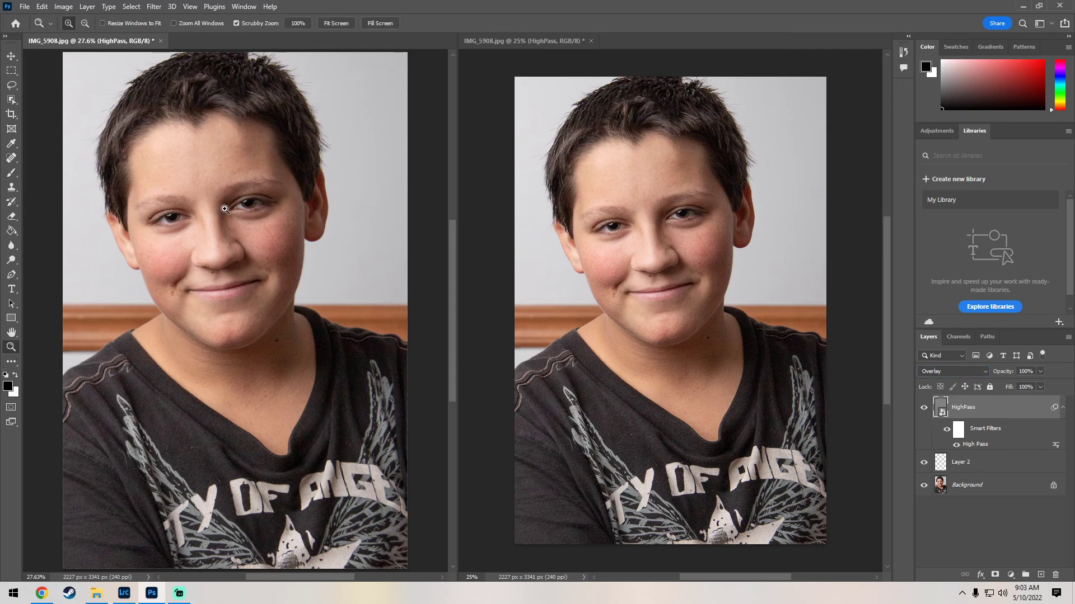
click(223, 210)
click(213, 199)
click(198, 177)
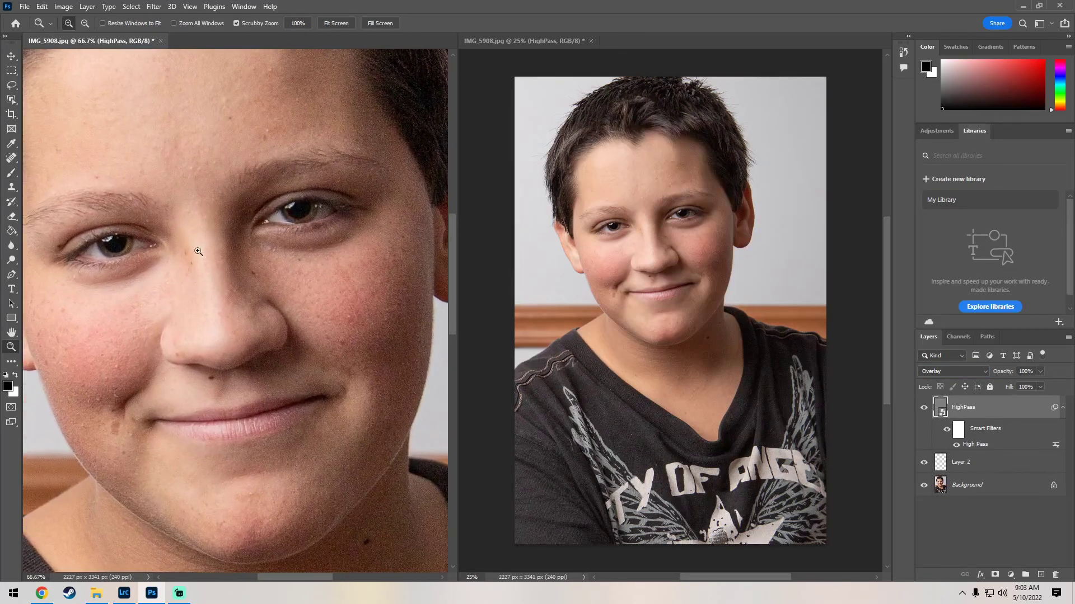
click(967, 467)
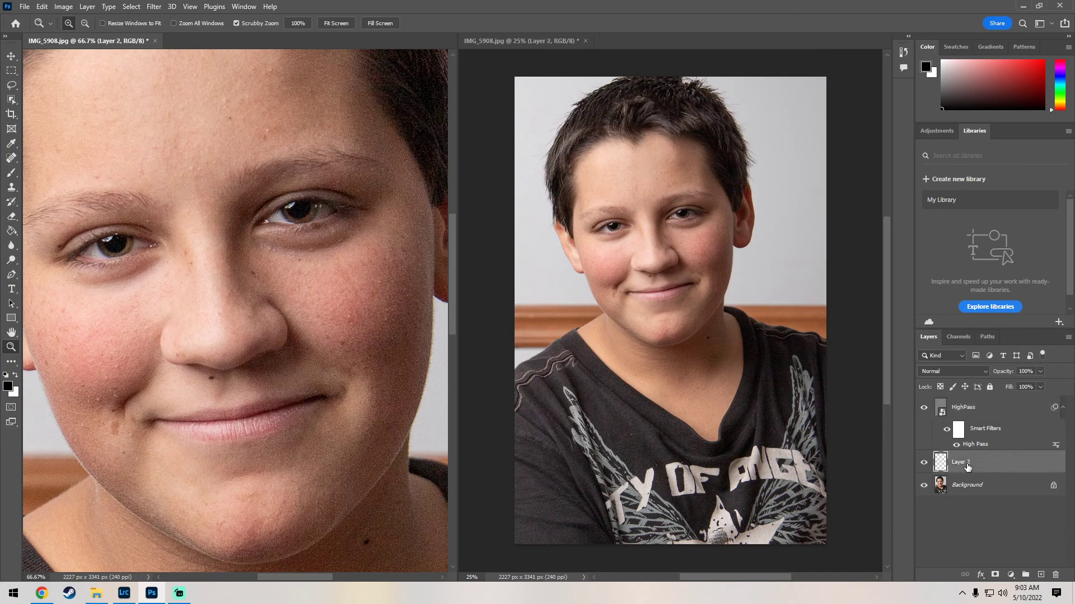
click(8, 147)
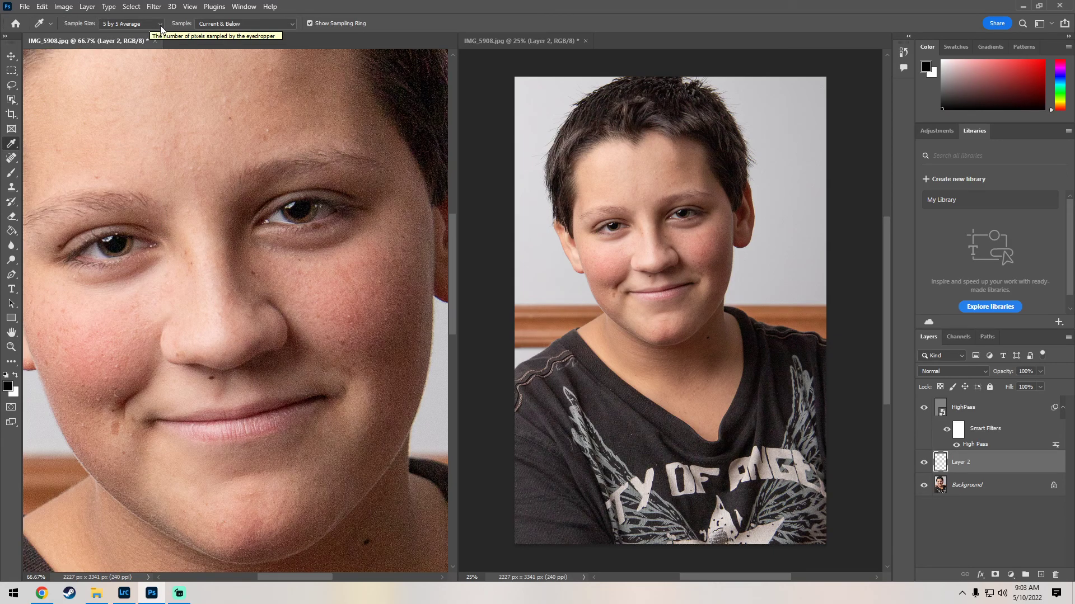
click(238, 28)
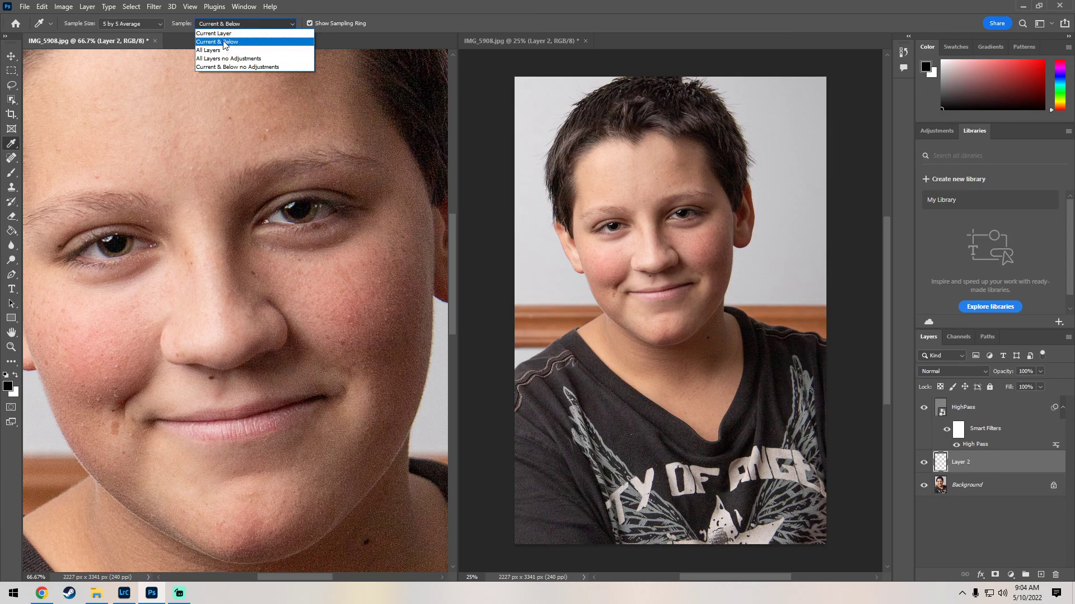
click(224, 42)
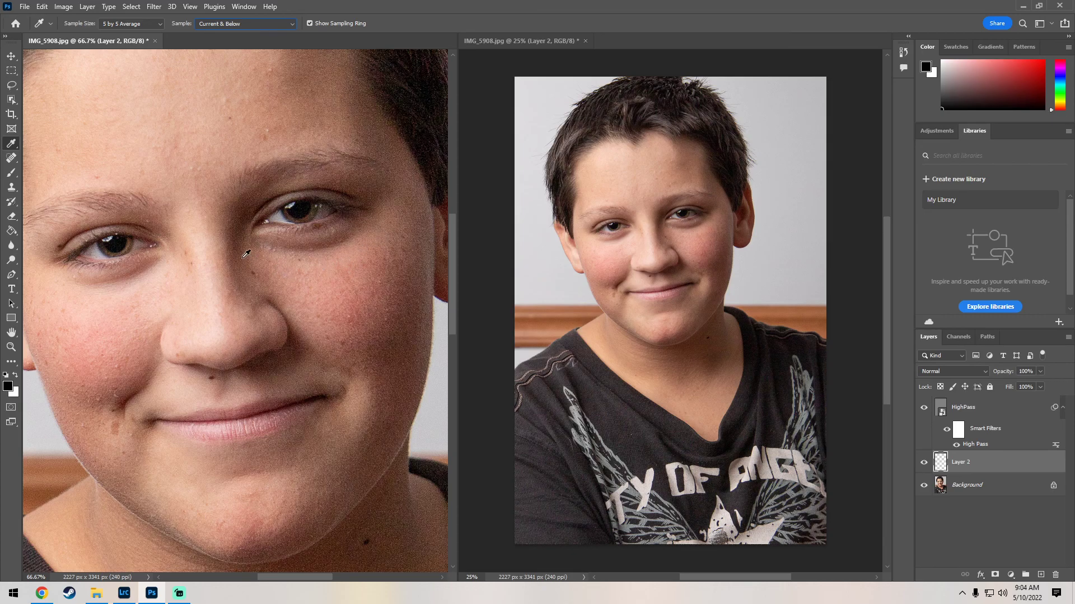
click(284, 268)
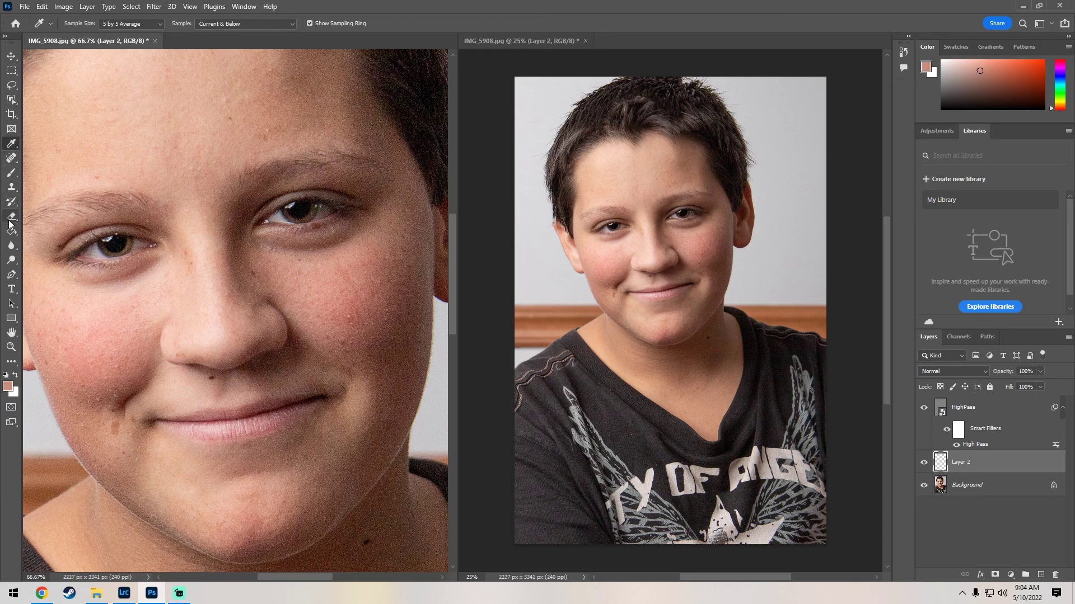
Step: Switch to the Brush tool with the Soft Round 100 px brush
click(10, 175)
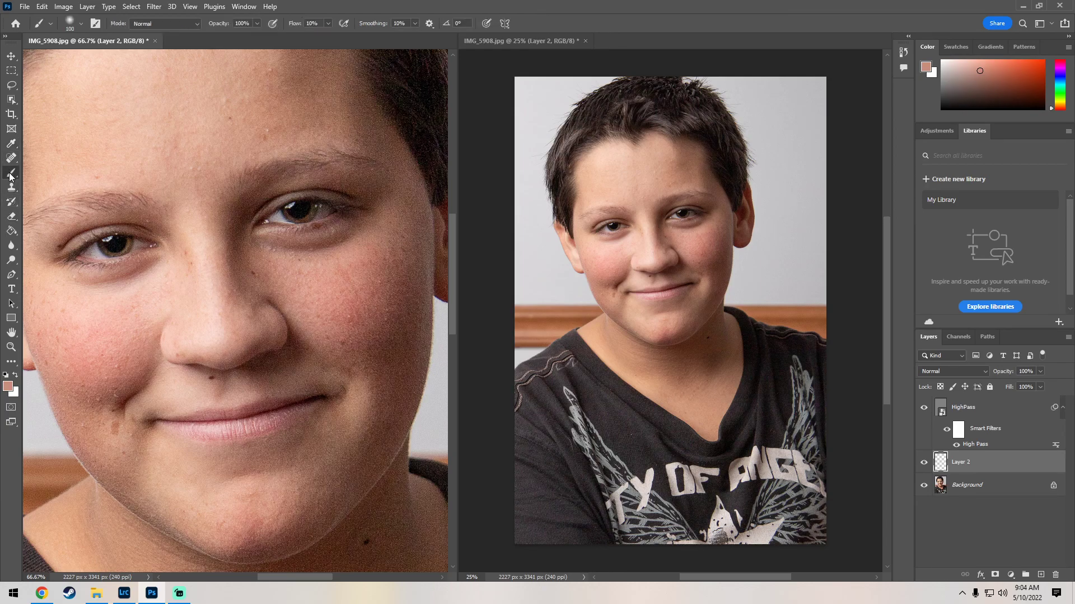
click(72, 23)
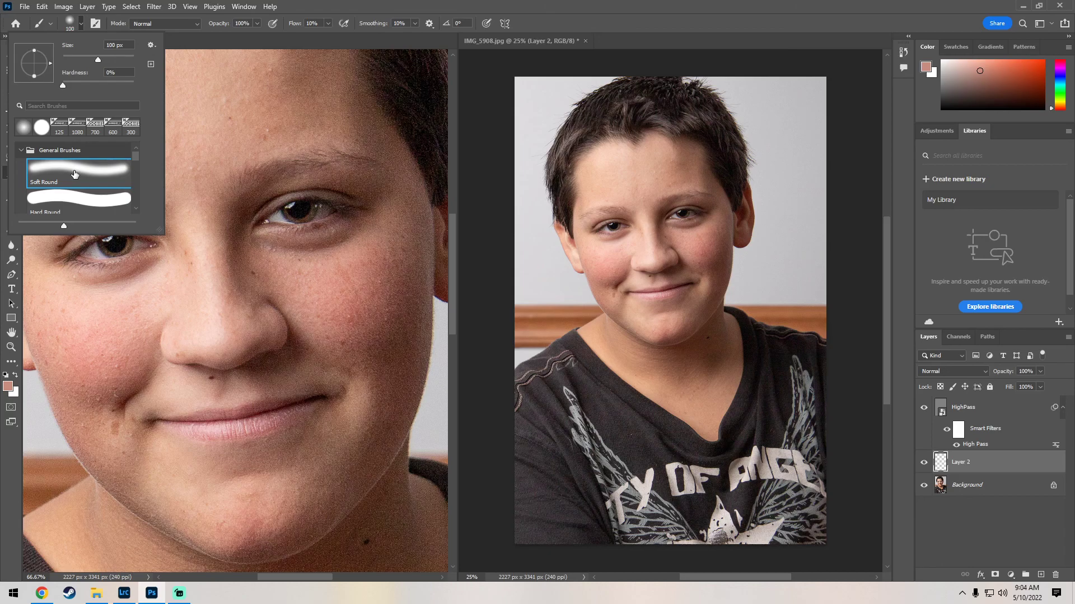
click(295, 38)
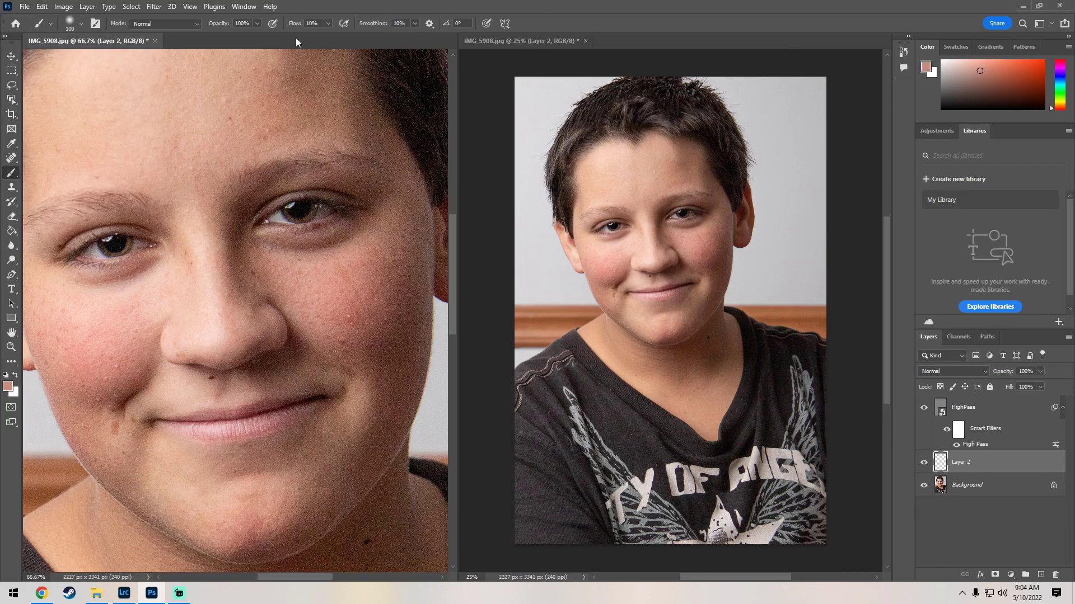
Step: Paint the sampled skin tone onto the left cheek on Layer 2 with low-flow soft brush strokes
click(257, 23)
drag(250, 29, 272, 29)
mouse_move(331, 251)
mouse_down()
mouse_move(259, 246)
mouse_move(317, 249)
mouse_move(349, 230)
mouse_move(326, 249)
mouse_move(261, 244)
mouse_move(305, 249)
mouse_move(350, 231)
mouse_up()
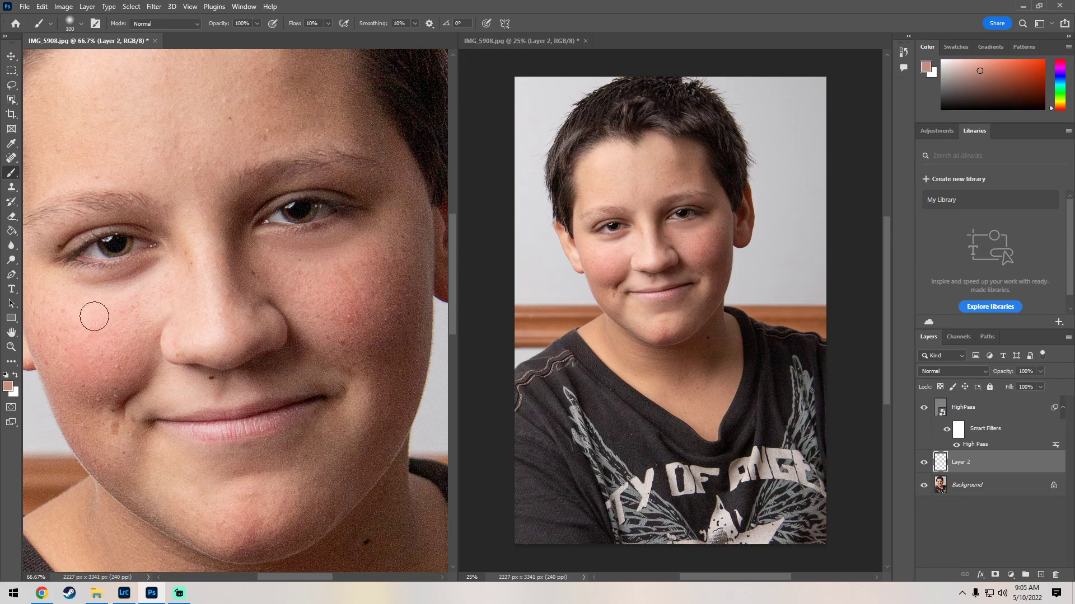
drag(110, 308, 121, 305)
alt+click(160, 282)
mouse_move(79, 285)
mouse_down()
mouse_move(156, 267)
mouse_move(96, 283)
mouse_move(153, 274)
mouse_move(70, 278)
mouse_move(158, 263)
mouse_up()
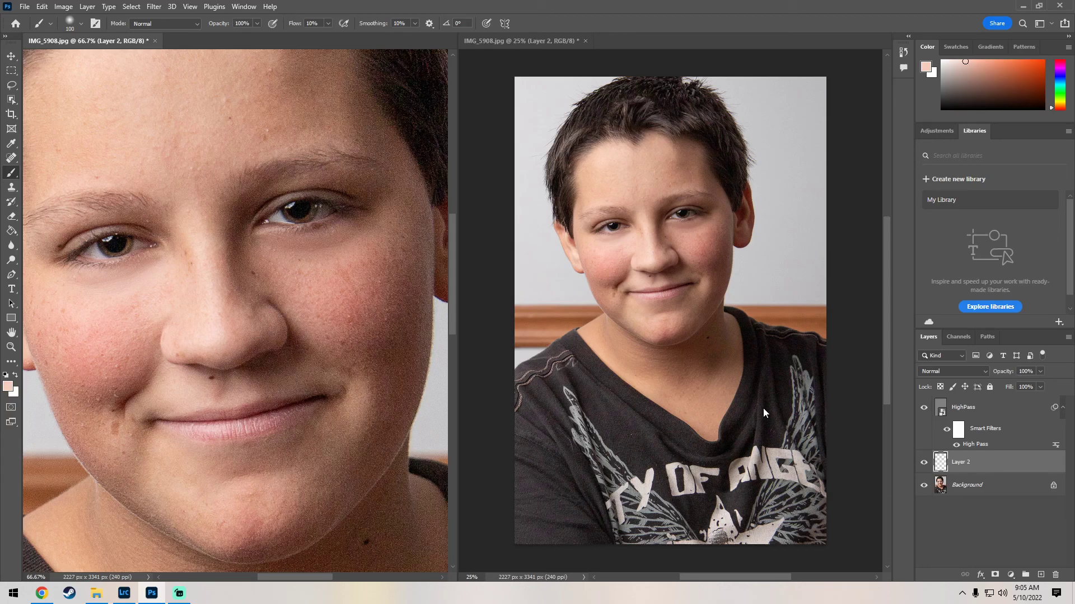
Step: Set Layer 2's opacity to 78% and deselect all layers
click(1039, 372)
drag(1026, 385, 1021, 386)
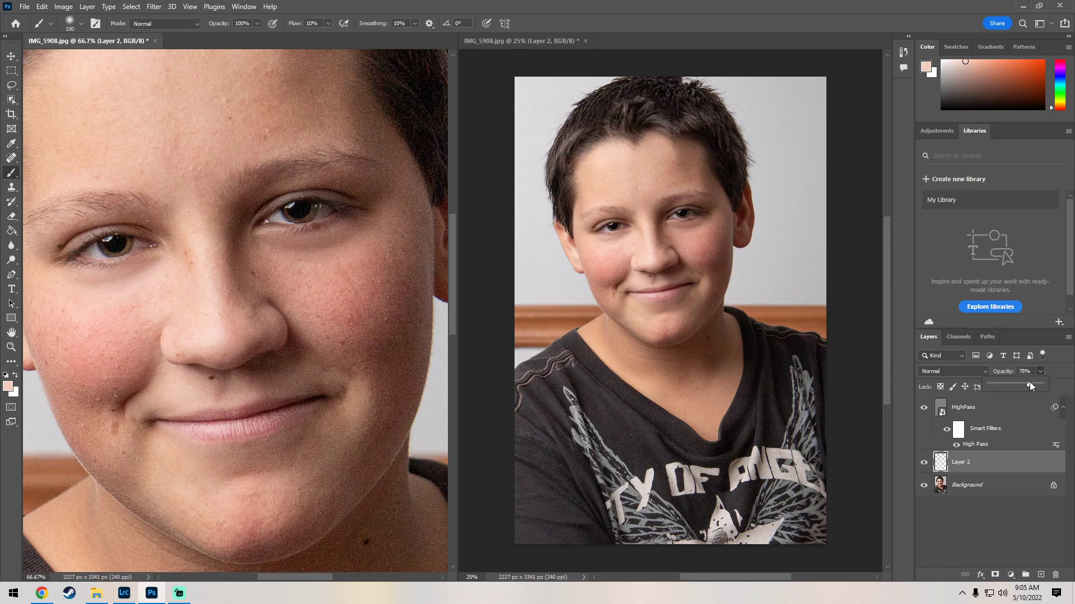
click(966, 530)
click(966, 530)
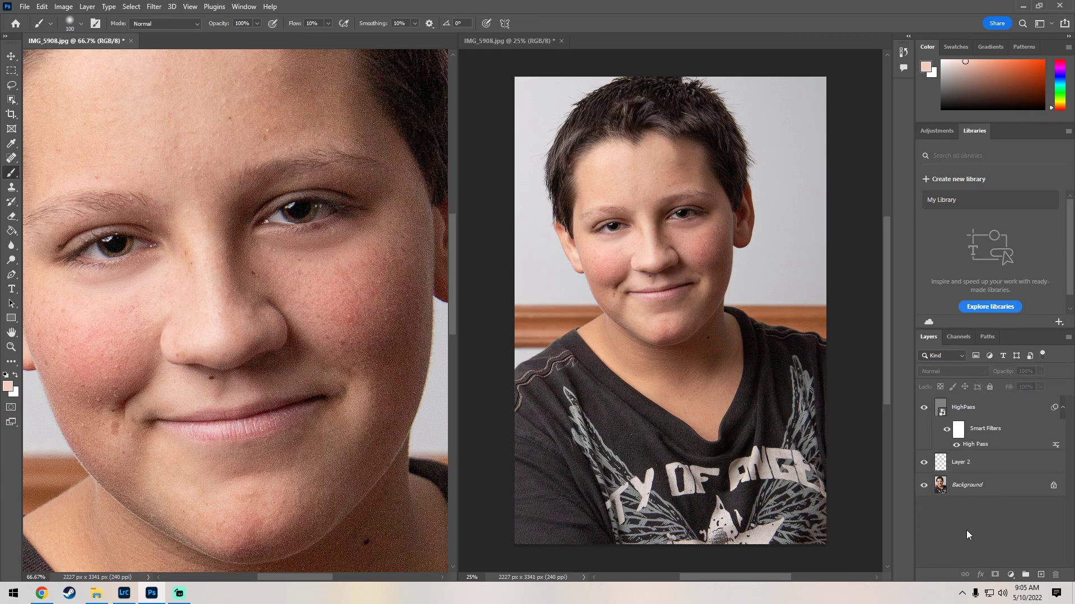
Step: Close the second image window and fit the remaining image on screen with the Zoom tool
click(561, 40)
click(11, 347)
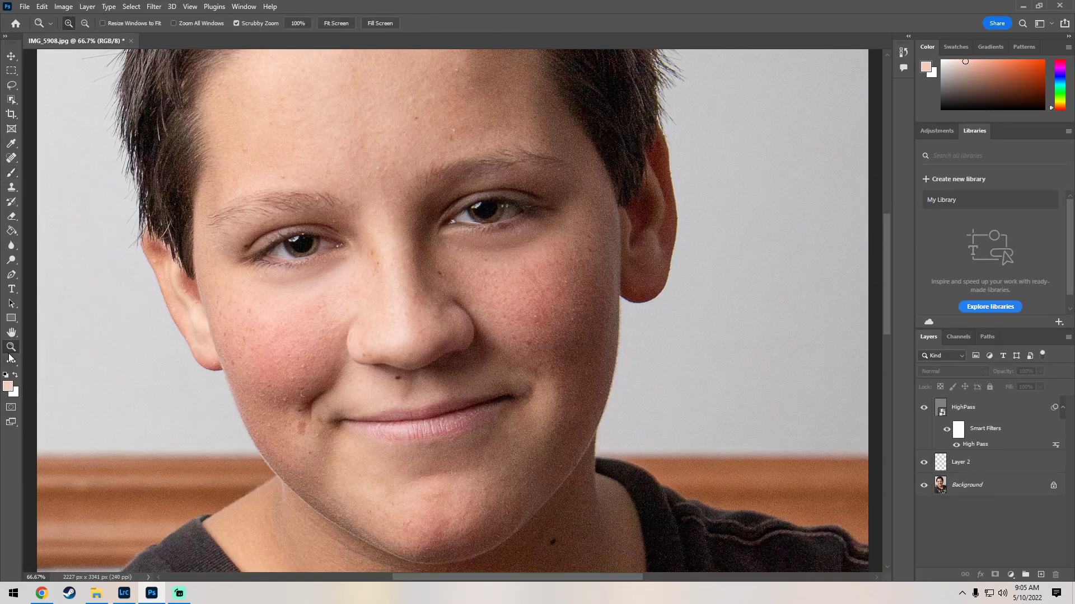
right_click(244, 283)
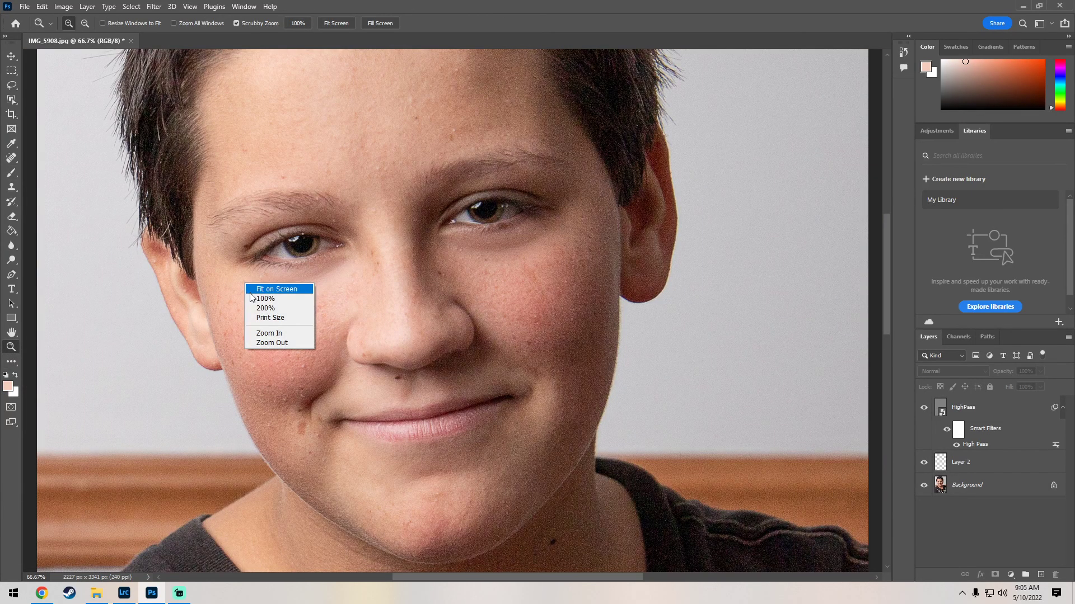
click(274, 290)
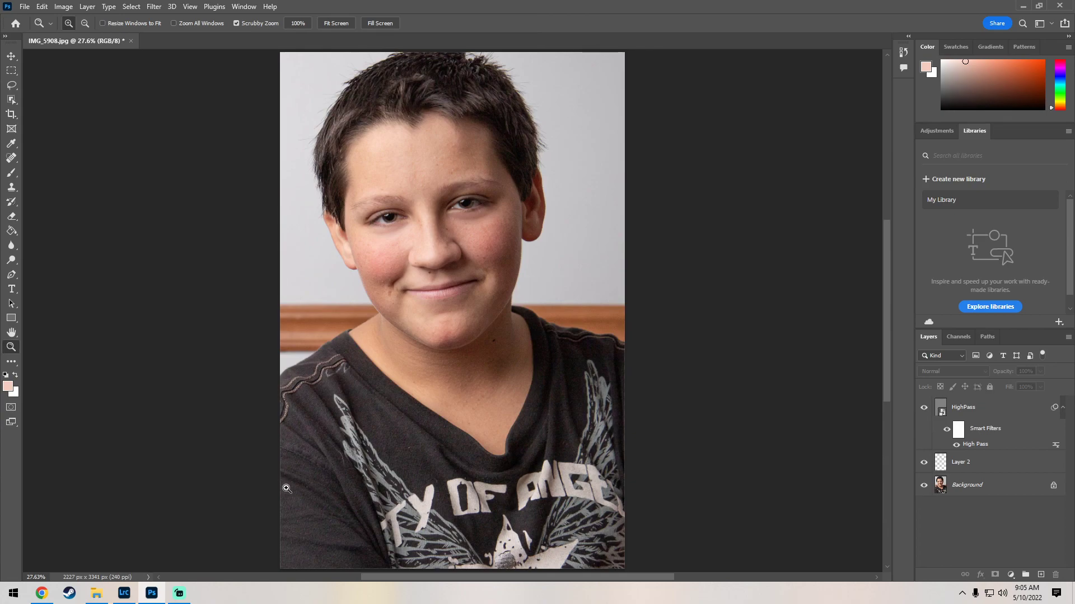